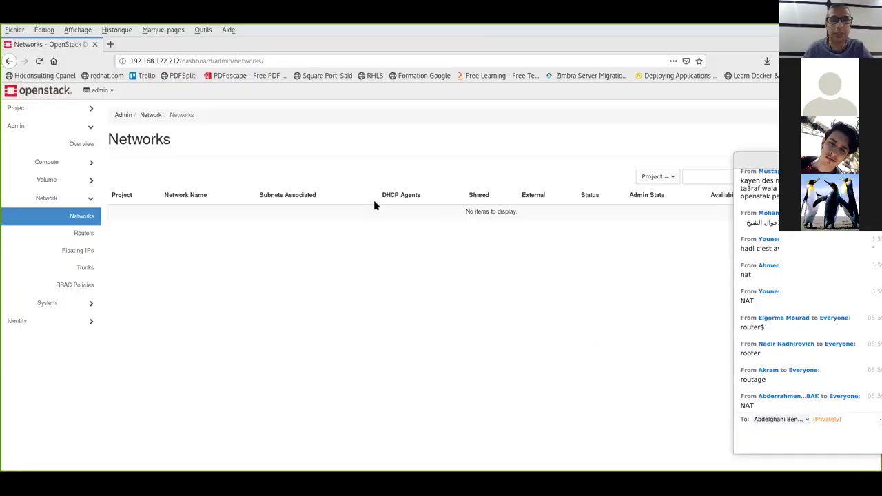
# Start creating a new network from the admin Networks page and name it provider
pyautogui.click(77, 217)
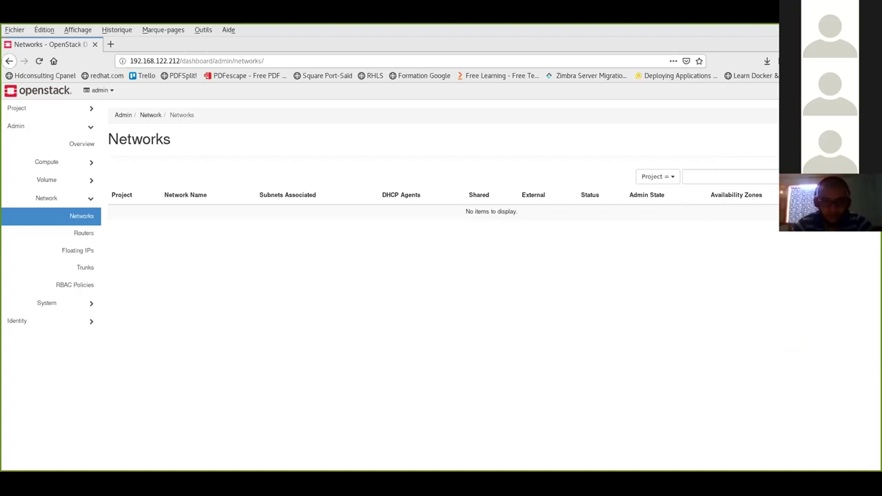
pyautogui.click(516, 181)
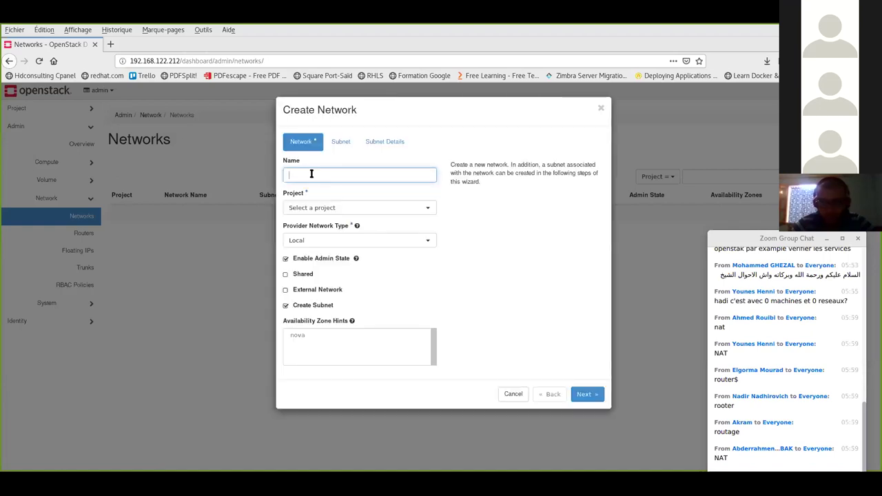
pyautogui.click(312, 175)
pyautogui.click(306, 184)
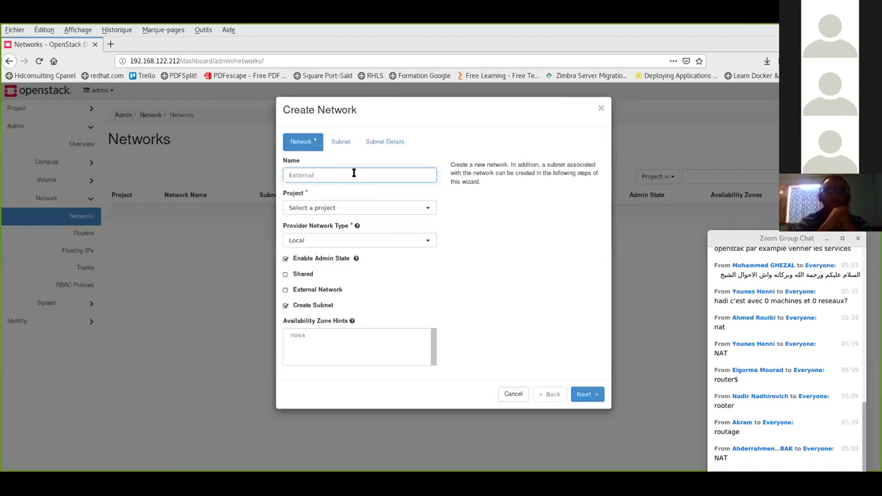
pyautogui.doubleClick(325, 174)
pyautogui.write('pro')
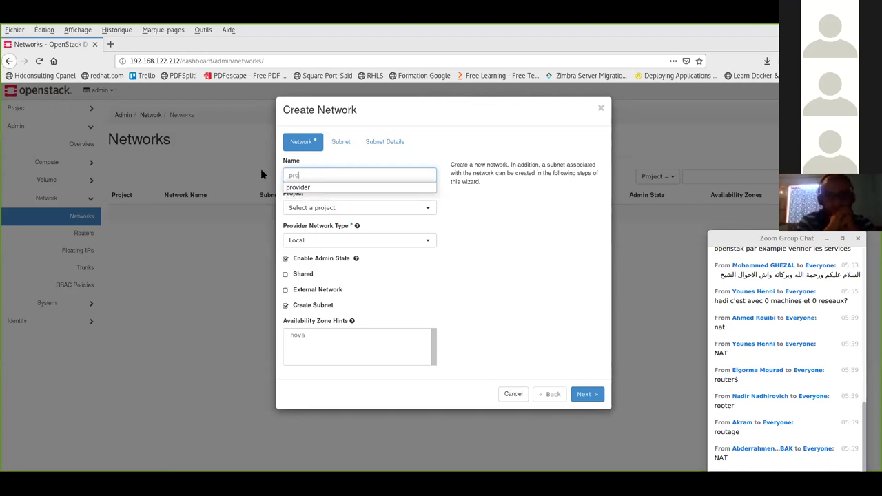
pyautogui.click(304, 191)
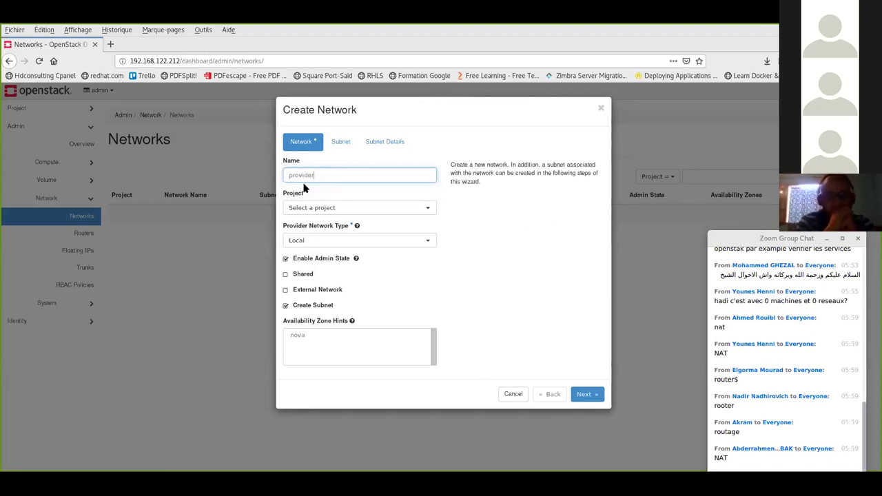
# Assign the provider network to the bouida project and set its provider network type to Flat
pyautogui.click(319, 209)
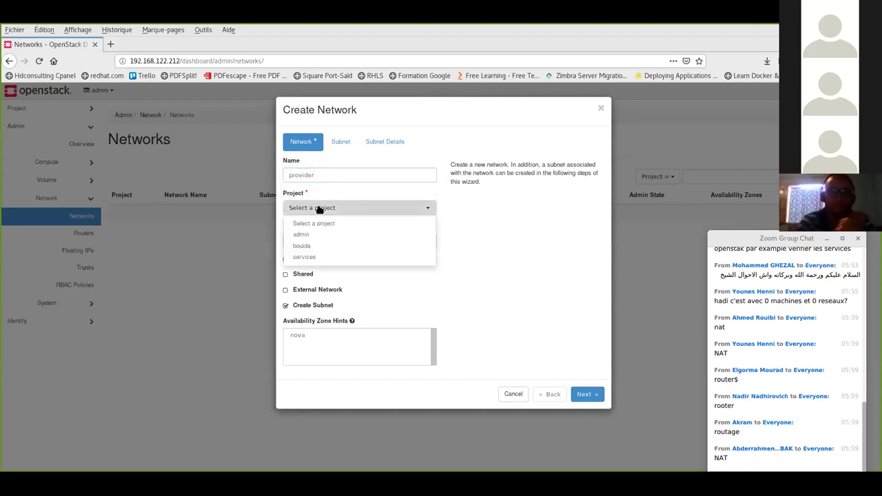
pyautogui.click(301, 246)
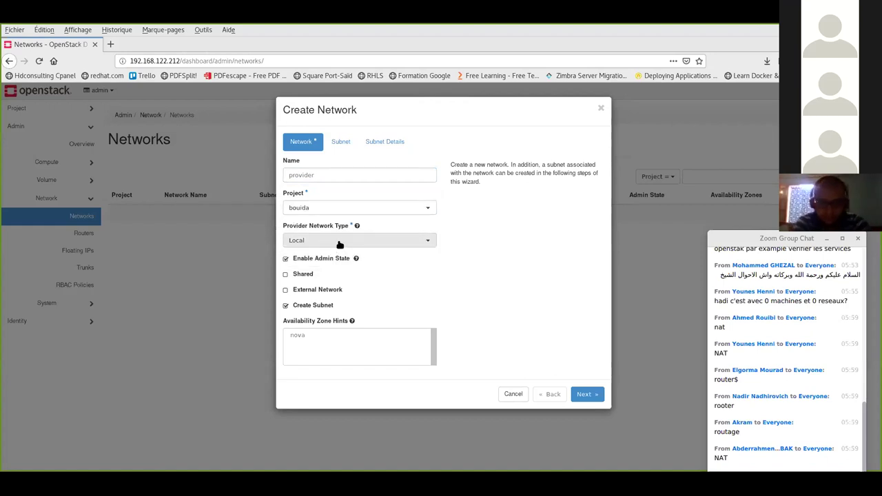
pyautogui.click(339, 242)
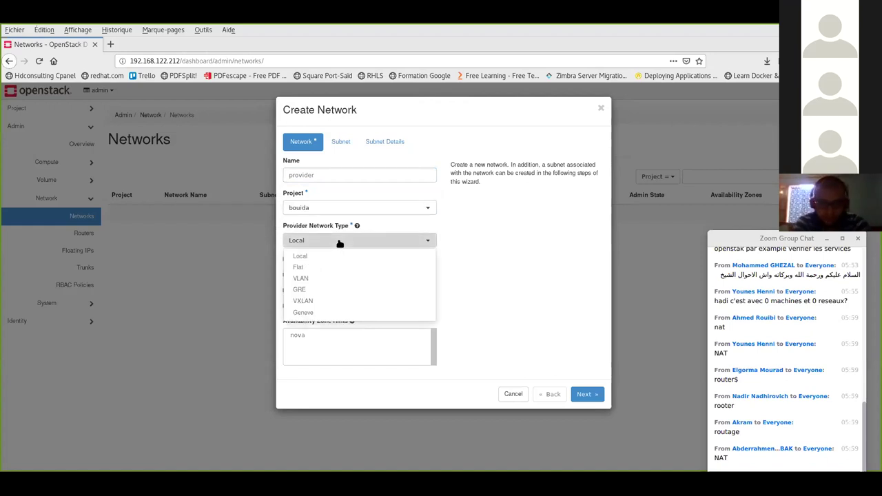
pyautogui.click(307, 269)
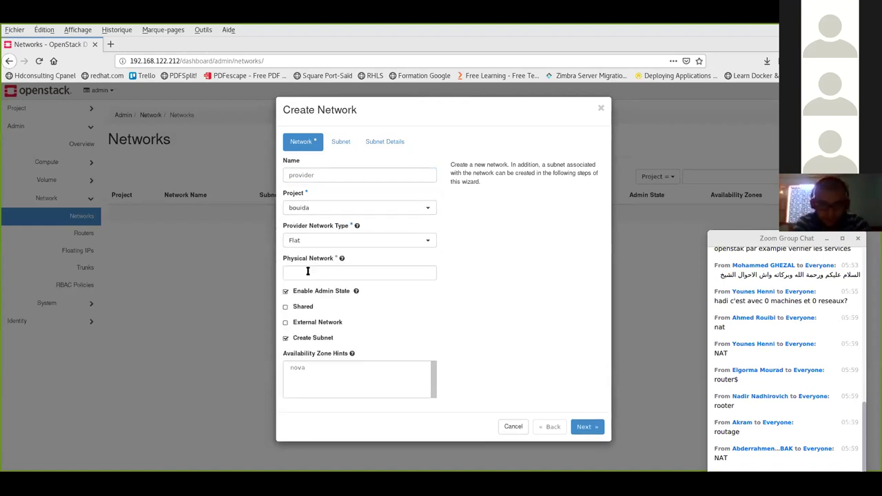
pyautogui.click(394, 242)
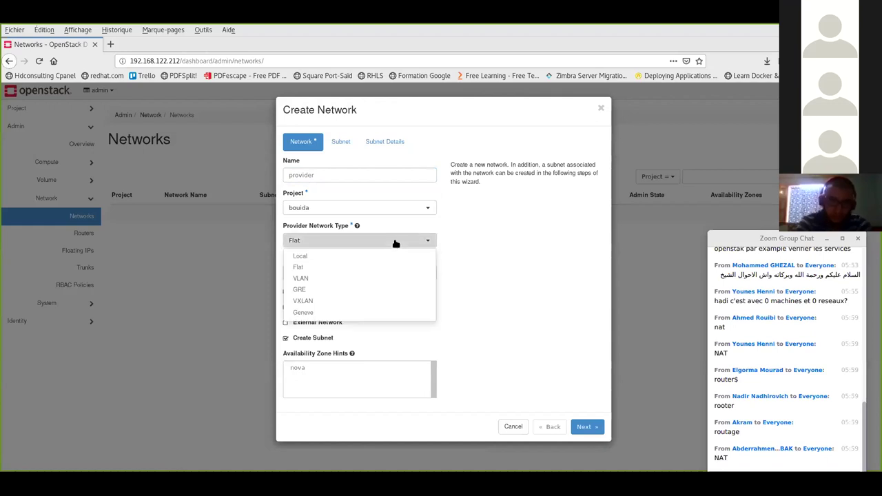
pyautogui.click(309, 267)
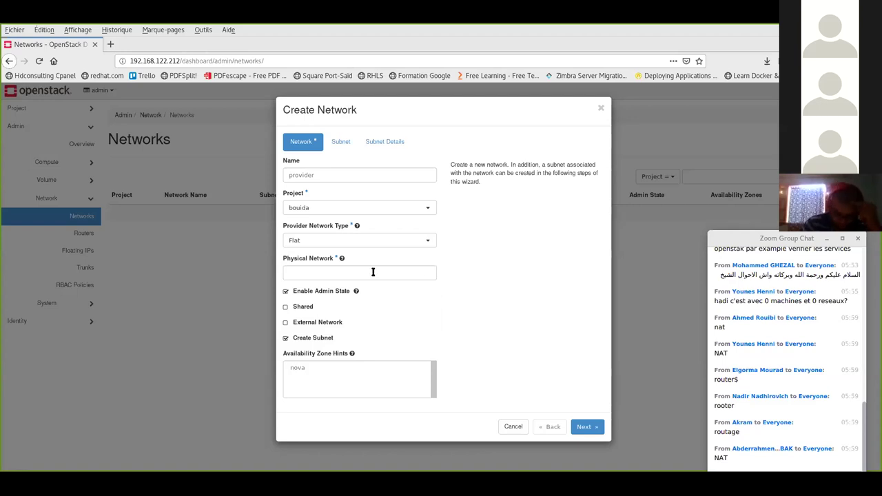
# Set the physical network to extnet and mark the network as shared and external
pyautogui.click(324, 274)
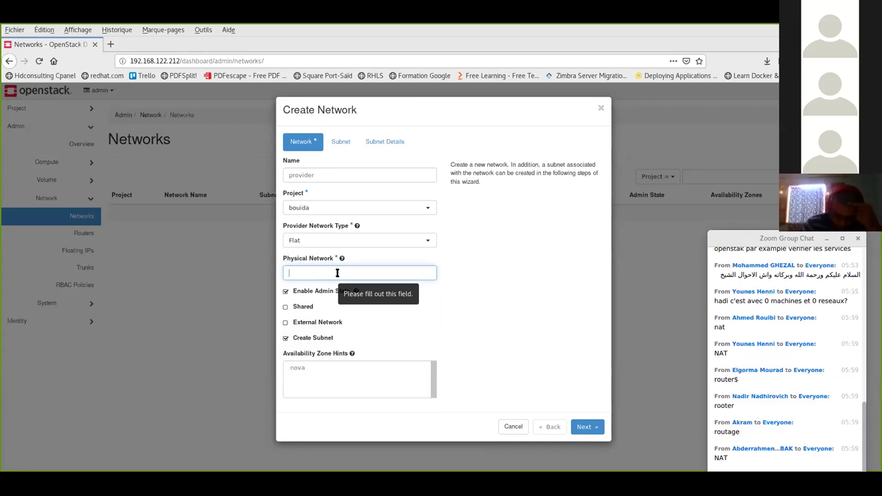
pyautogui.click(282, 309)
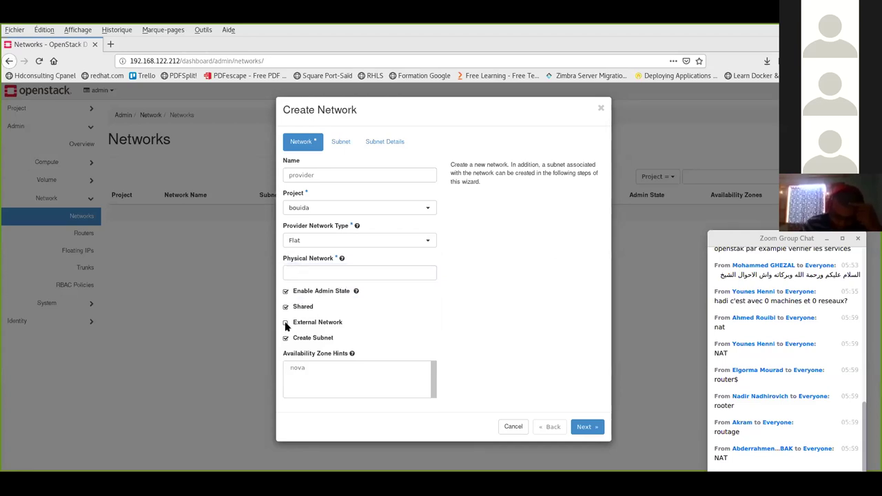
pyautogui.click(313, 272)
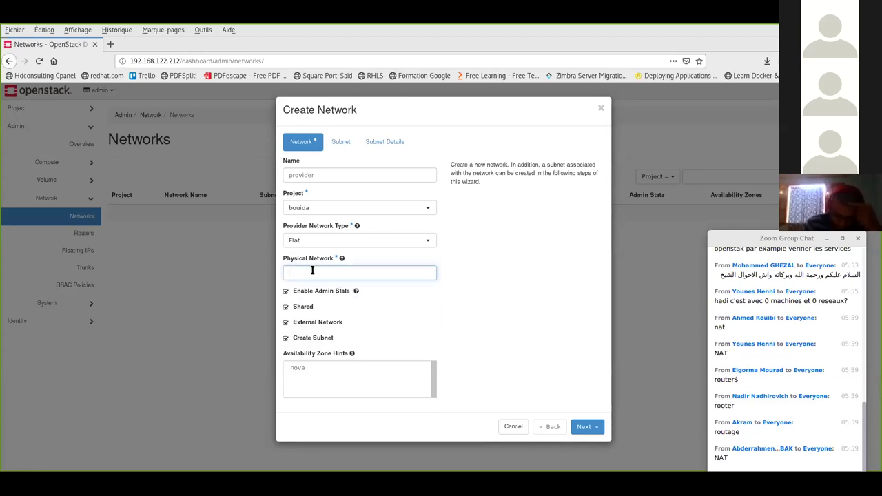
pyautogui.click(313, 274)
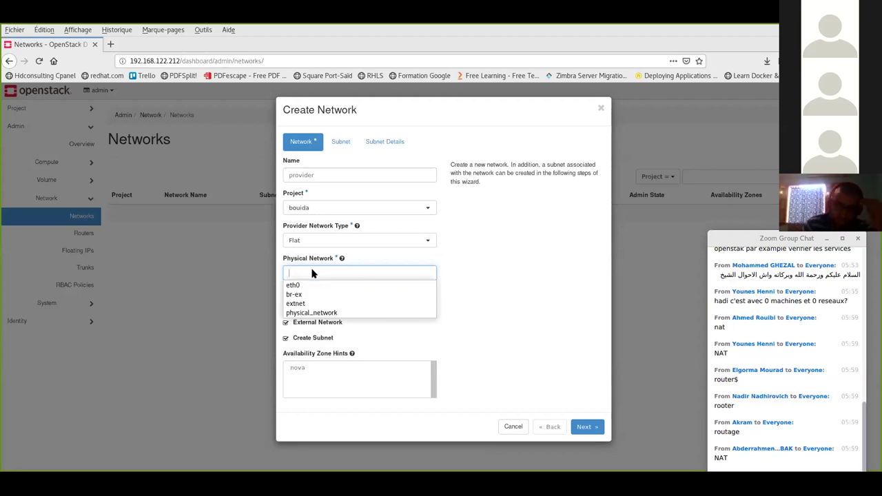
pyautogui.click(329, 287)
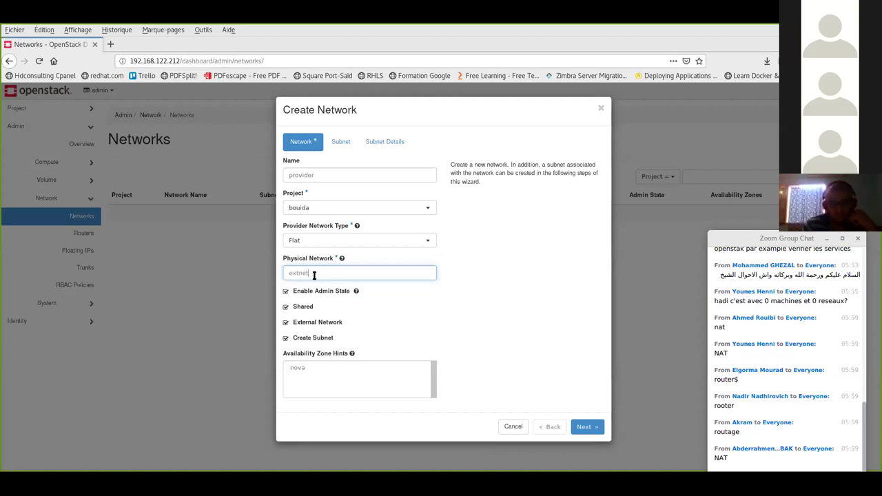
pyautogui.click(384, 259)
pyautogui.click(313, 274)
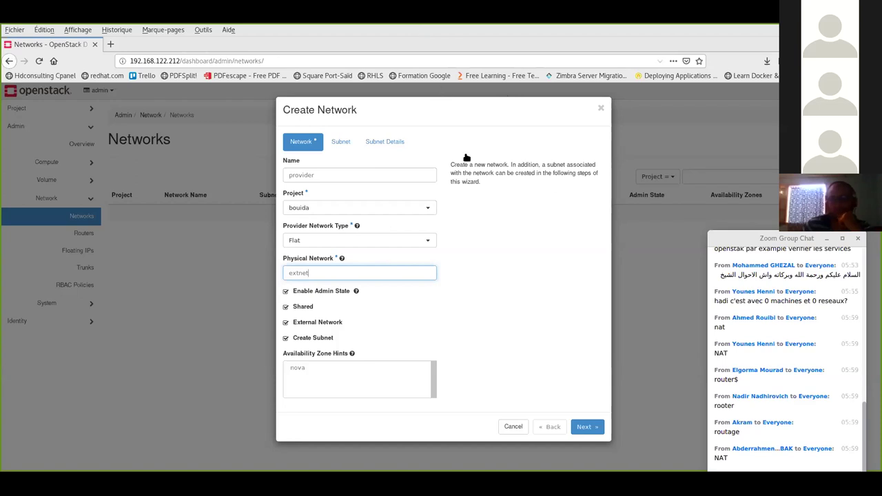
pyautogui.click(320, 271)
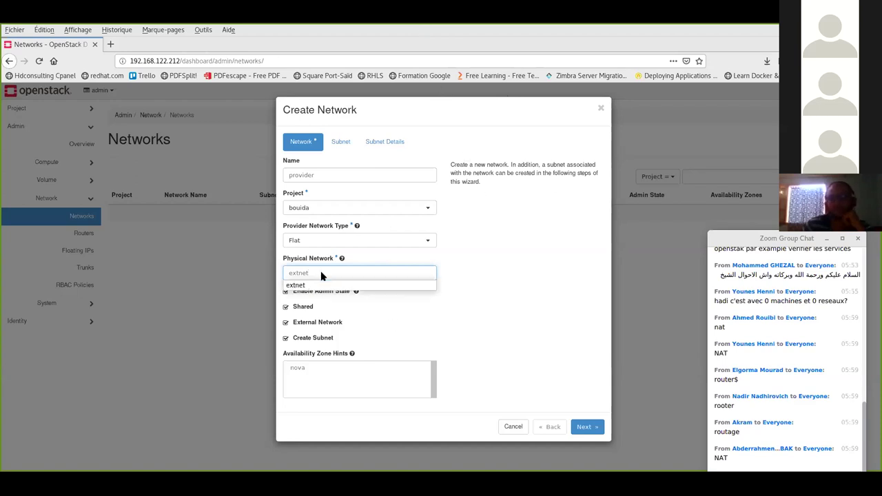
pyautogui.click(308, 285)
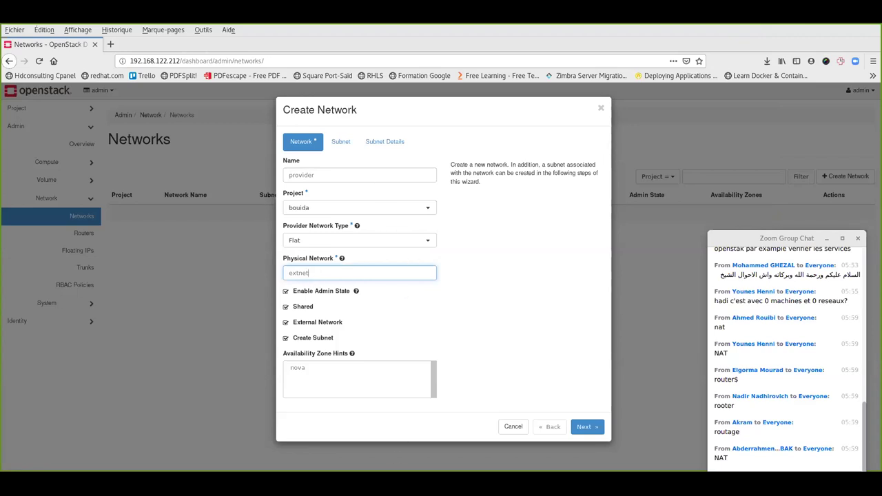
pyautogui.click(506, 115)
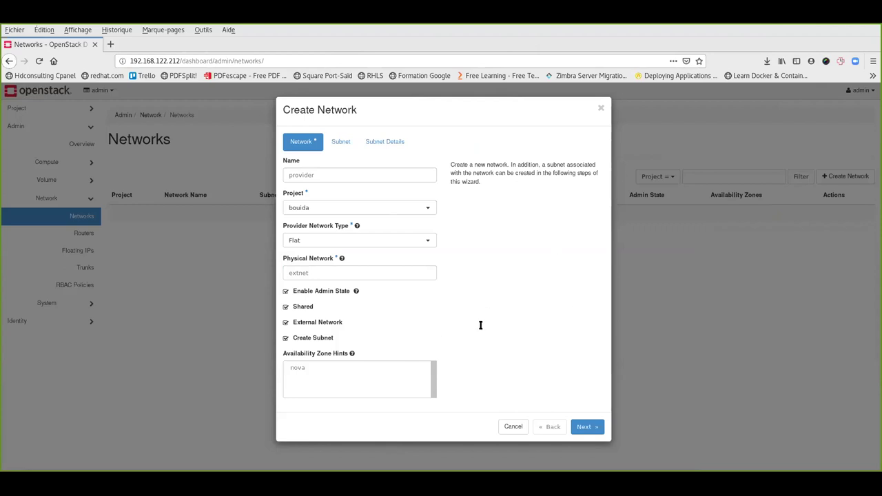
# Switch to the terminal, clear its output and become root with su -, entering the root password
pyautogui.hotkey('alt', 'Tab')
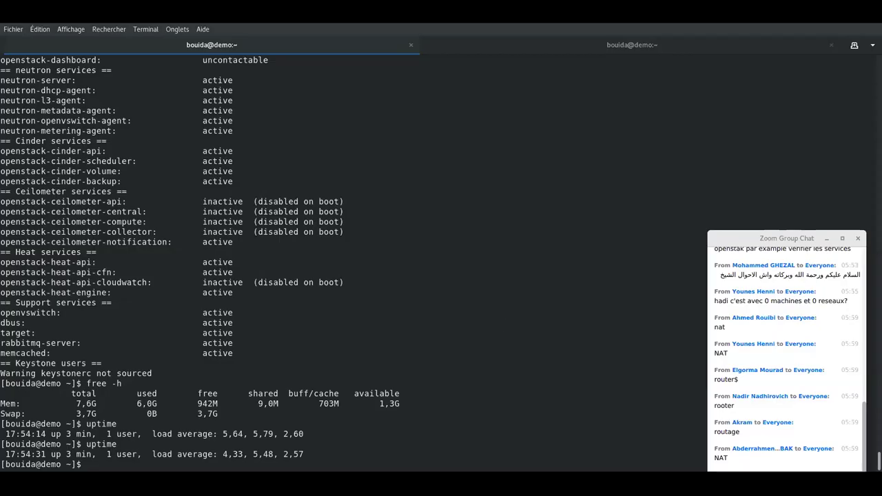
pyautogui.hotkey('ctrl', 'l')
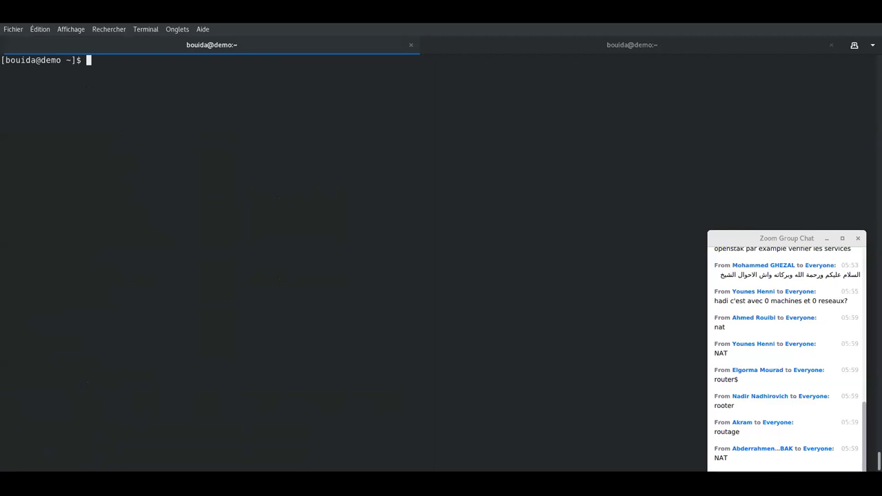
pyautogui.write('su -')
pyautogui.press('Return')
pyautogui.press('Return')
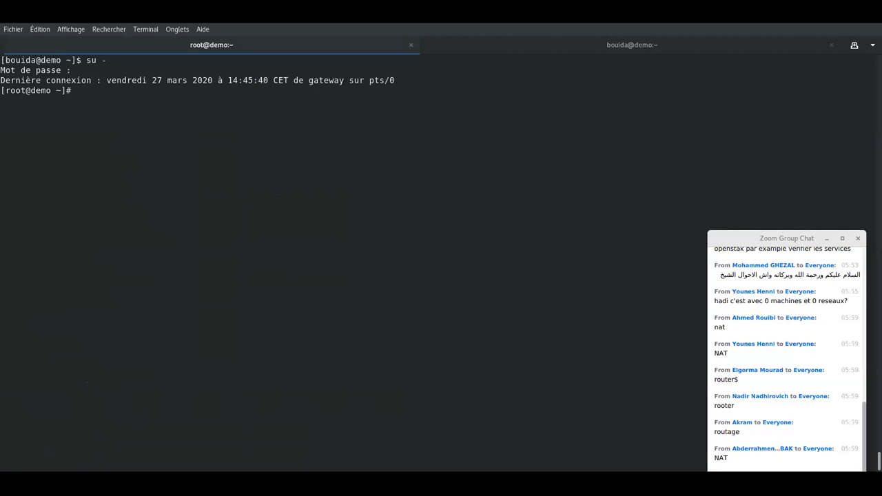
# Open /etc/neutron/plugins/ml2/openvswitch_agent.ini in vim
pyautogui.write('vim /etc/')
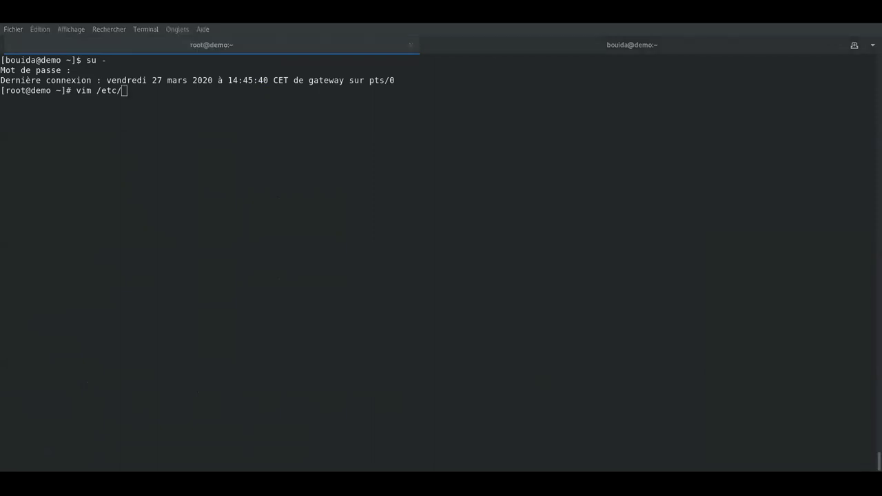
pyautogui.click(471, 358)
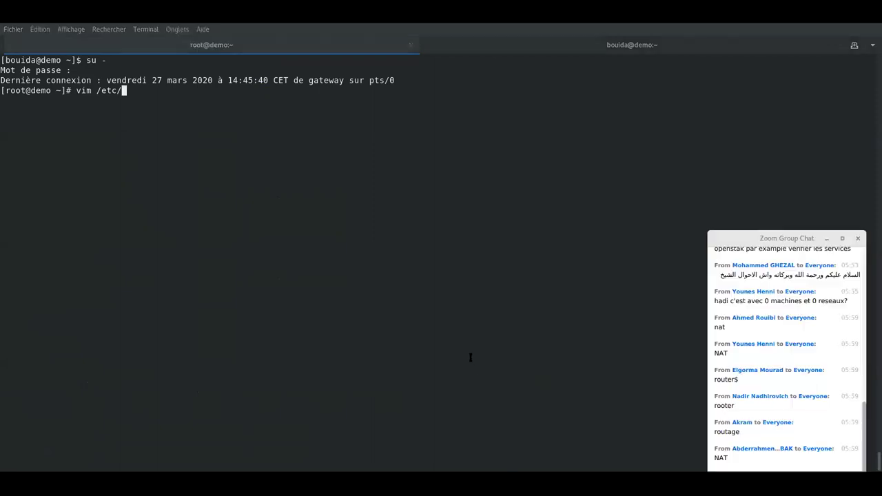
pyautogui.write('neut')
pyautogui.press('Tab')
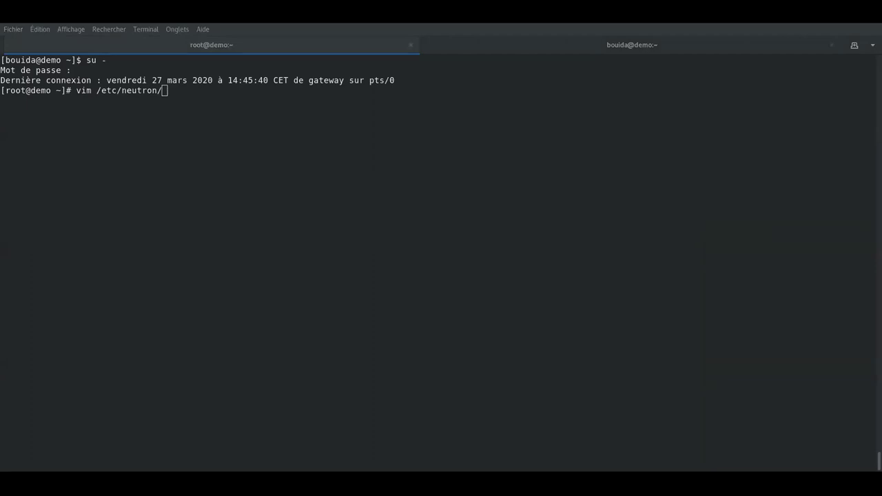
pyautogui.click(500, 397)
pyautogui.write('plu')
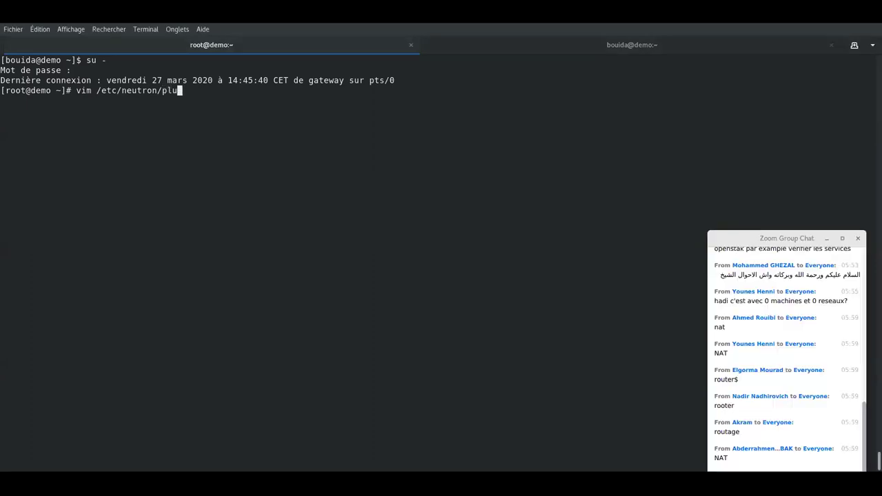
pyautogui.press('Tab')
pyautogui.press('Tab')
pyautogui.write('s')
pyautogui.press('Tab')
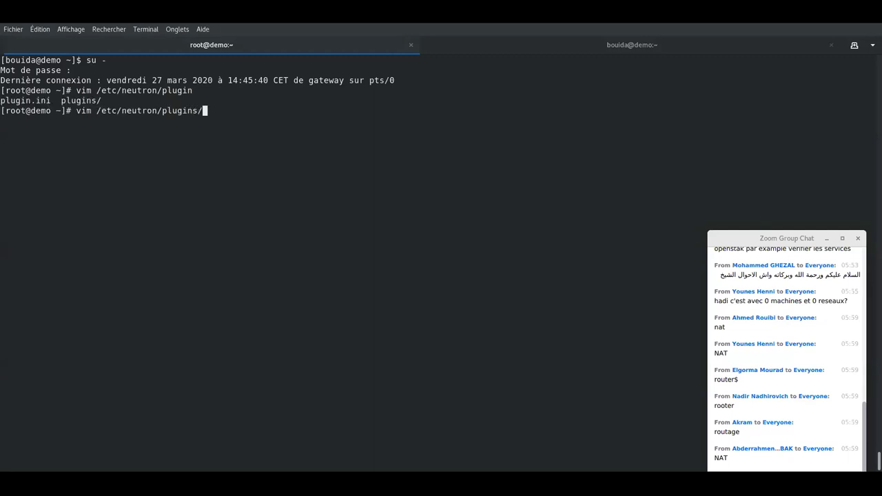
pyautogui.write('ml')
pyautogui.press('Tab')
pyautogui.hotkey('alt', 'Tab')
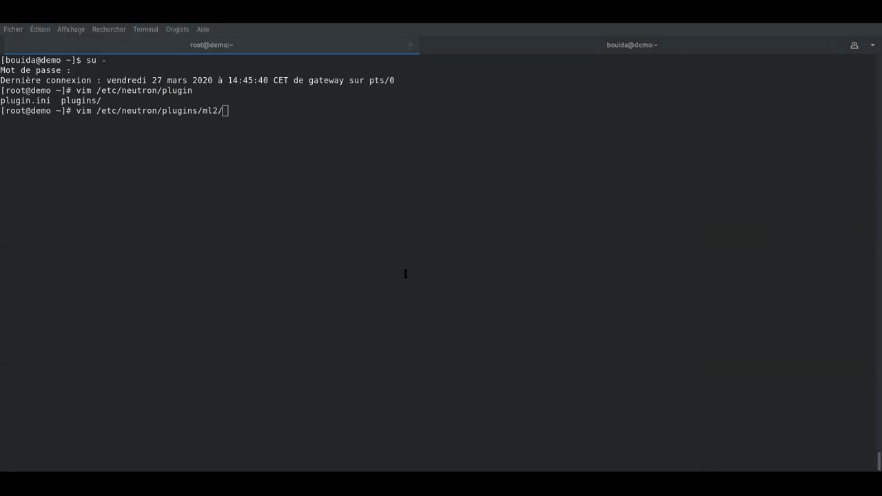
pyautogui.click(330, 202)
pyautogui.write('ope')
pyautogui.press('Tab')
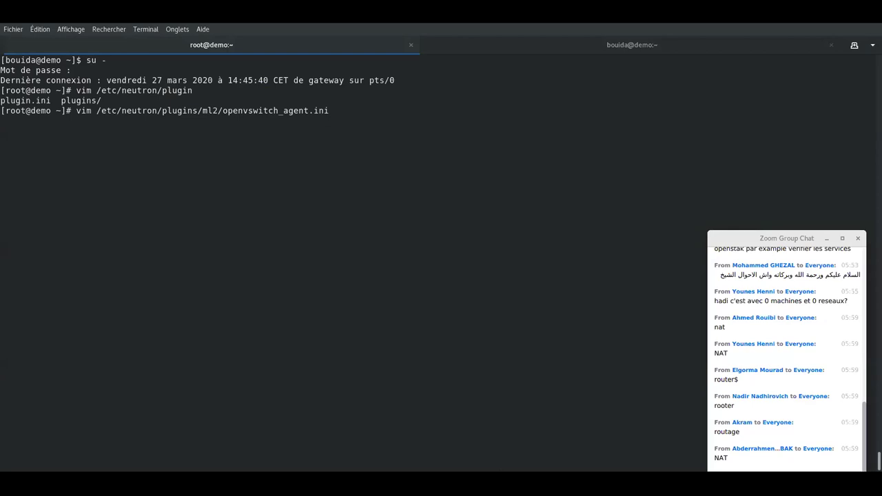
pyautogui.press('Return')
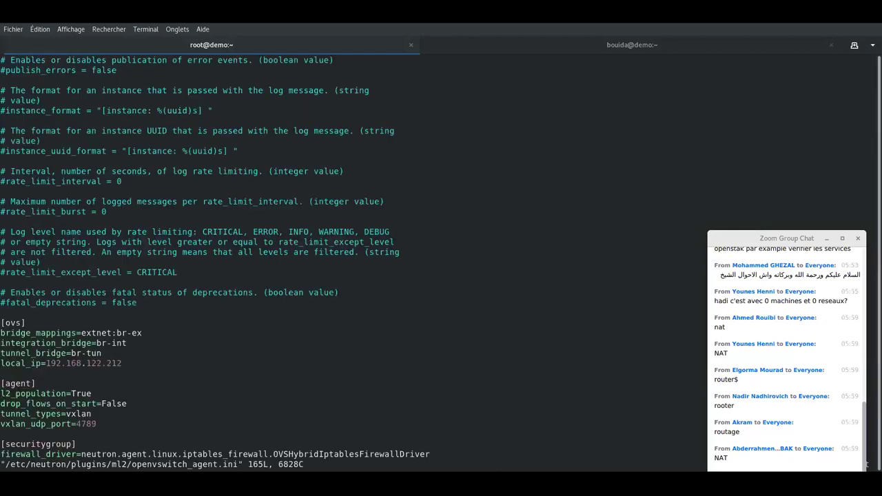
# Examine the l2_population setting in the agent section and the bridge_mappings entry in the ovs section
pyautogui.moveTo(67, 394); pyautogui.dragTo(3, 394)
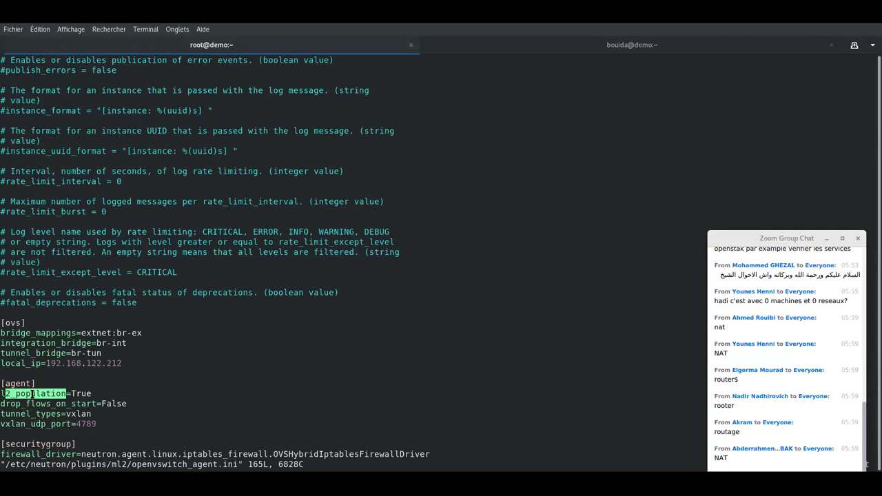
pyautogui.moveTo(97, 394); pyautogui.dragTo(69, 394)
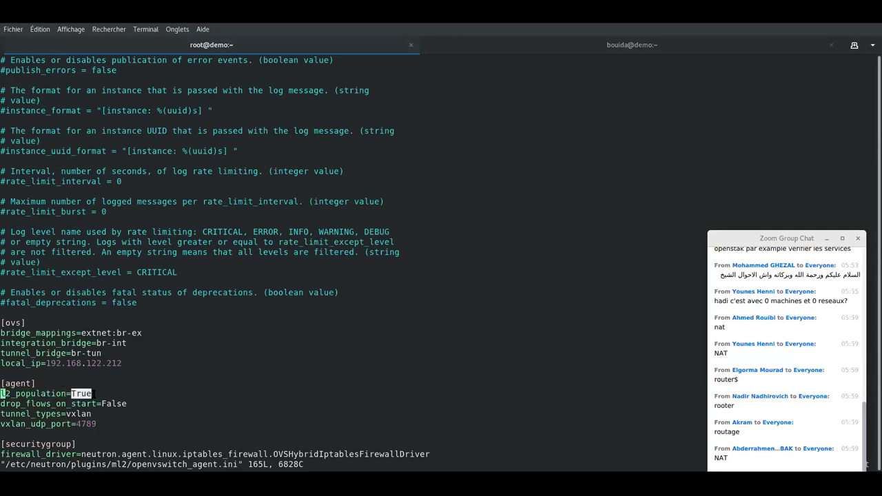
pyautogui.tripleClick(129, 391)
pyautogui.press('Right')
pyautogui.press('Left')
pyautogui.click(94, 394)
pyautogui.moveTo(98, 394); pyautogui.dragTo(5, 394)
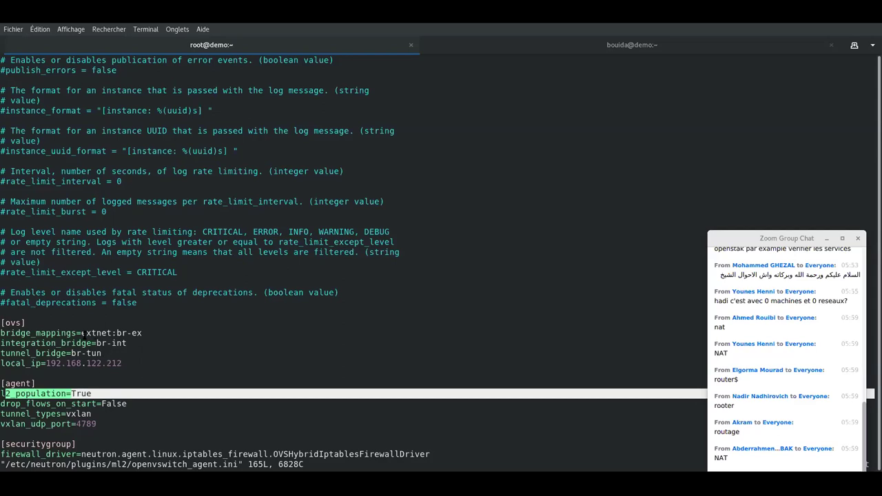
pyautogui.moveTo(81, 333); pyautogui.dragTo(141, 333)
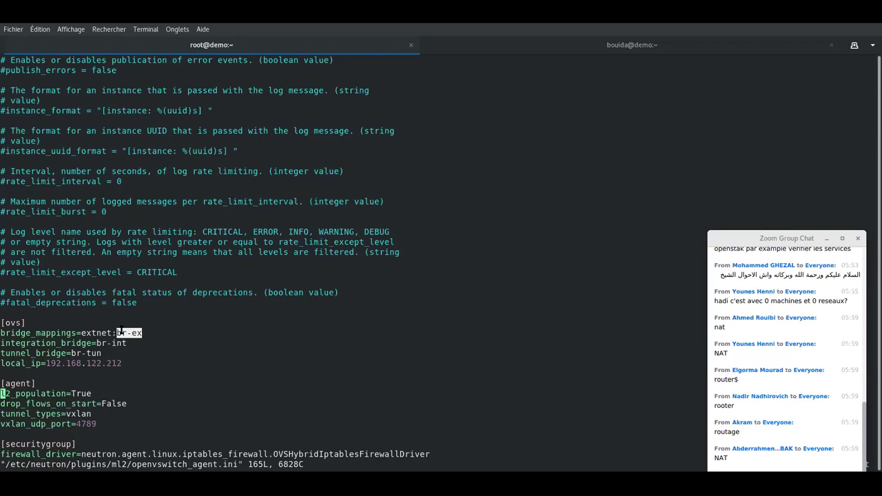
# Compare the extnet:br-ex value of bridge_mappings with the physical network field in the browser's Create Network form
pyautogui.click(119, 333)
pyautogui.moveTo(117, 333); pyautogui.dragTo(81, 333)
pyautogui.click(140, 333)
pyautogui.click(107, 330)
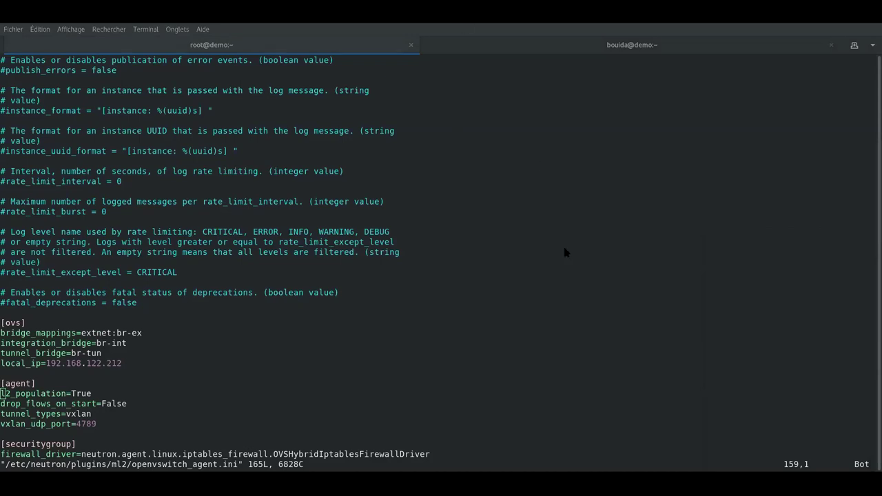
pyautogui.hotkey('alt', 'Tab')
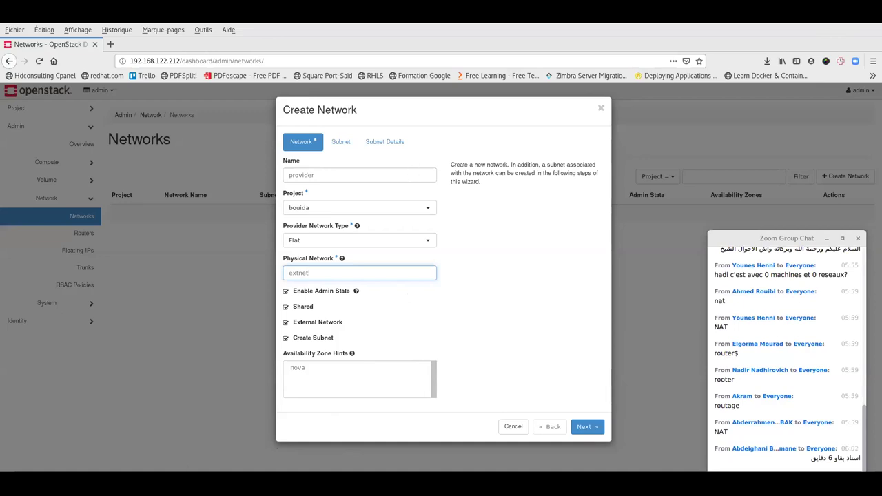
pyautogui.click(537, 139)
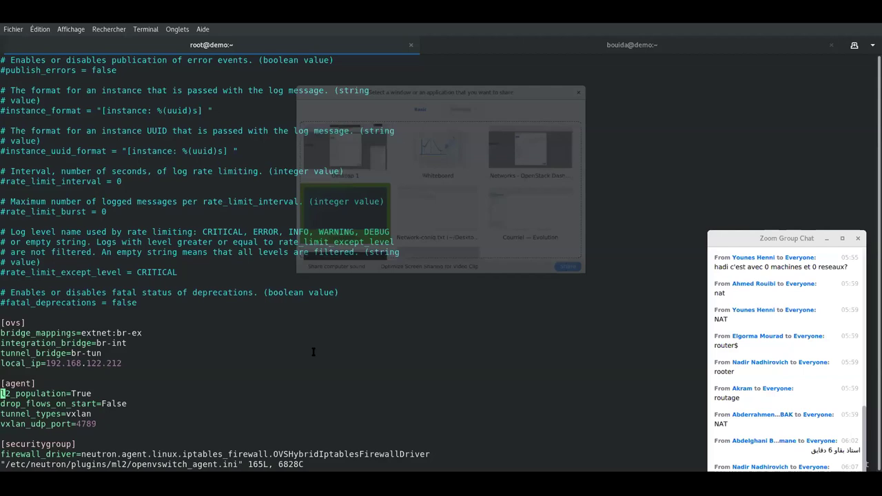
# Switch back to the terminal, quit vim and highlight the openvswitch_agent.ini path and its ml2 directory in the previous command
pyautogui.write(':q')
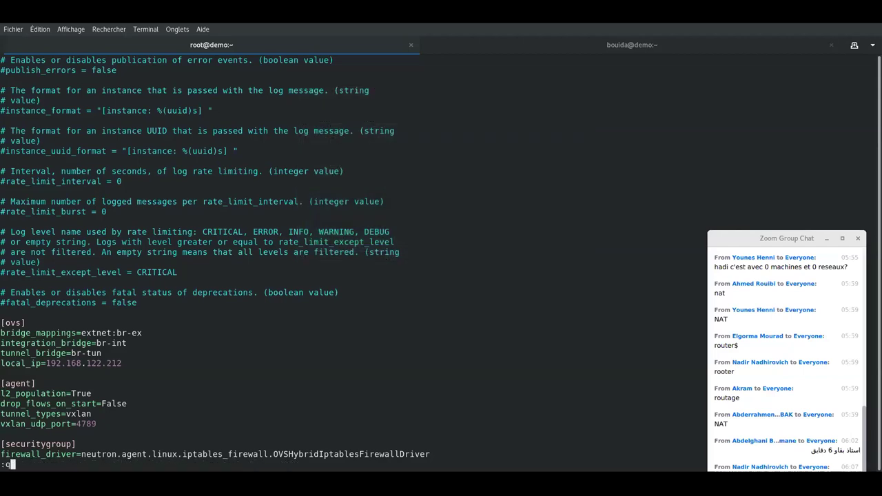
pyautogui.press('Return')
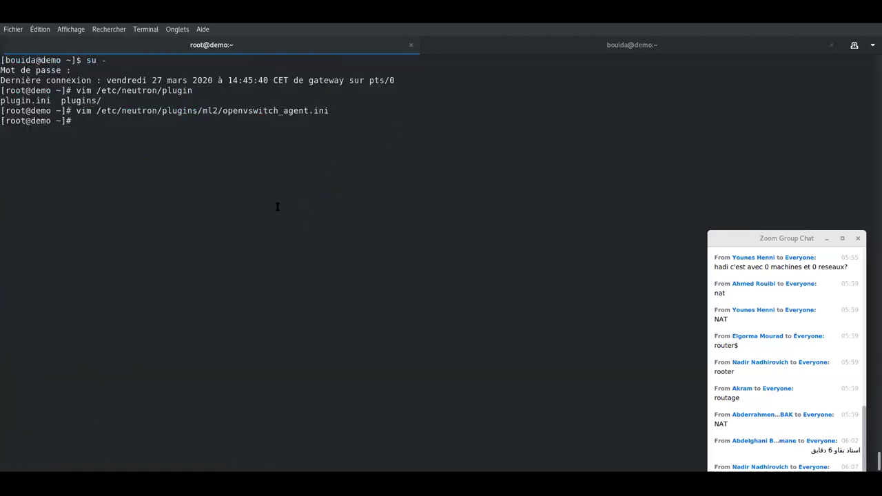
pyautogui.moveTo(334, 111); pyautogui.dragTo(96, 111)
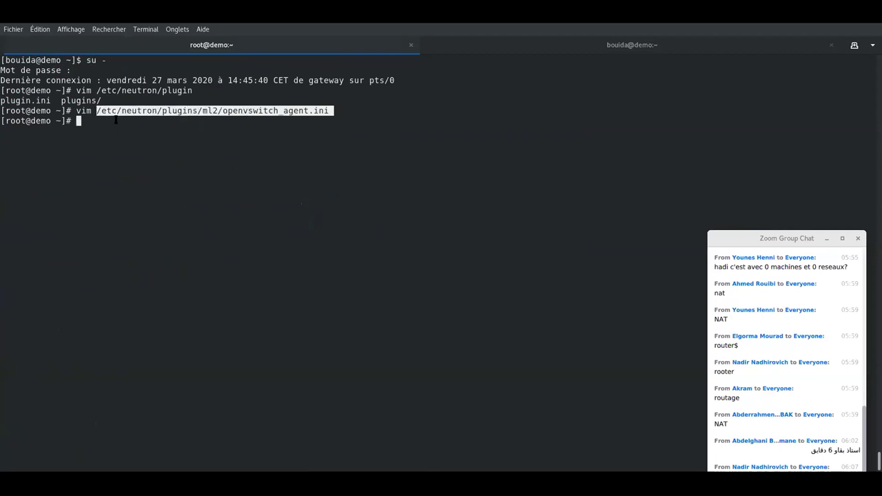
pyautogui.click(215, 109)
pyautogui.doubleClick(216, 110)
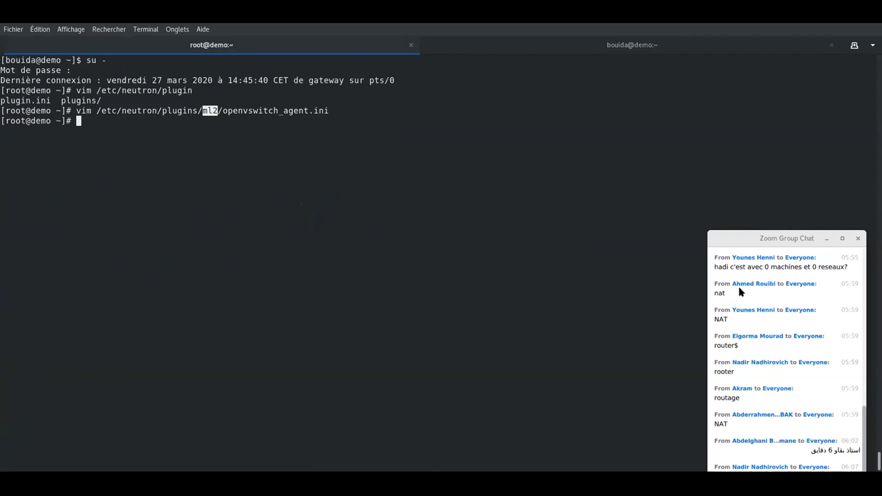
# Move the Zoom Group Chat window higher to reveal its newest message and clear the ml2 selection in the terminal
pyautogui.moveTo(797, 242); pyautogui.dragTo(790, 163)
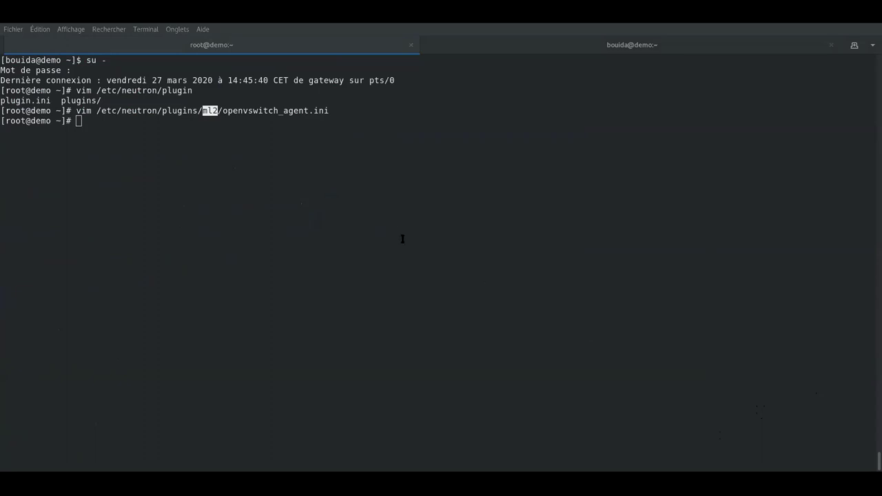
pyautogui.click(195, 134)
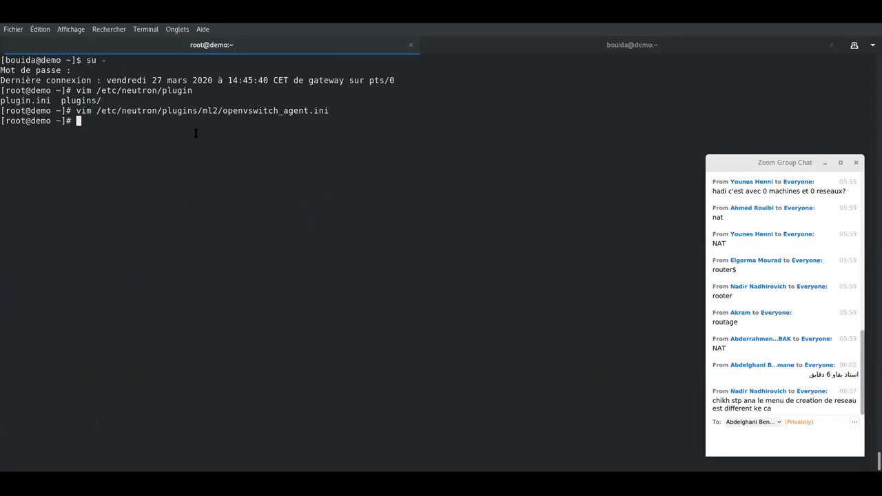